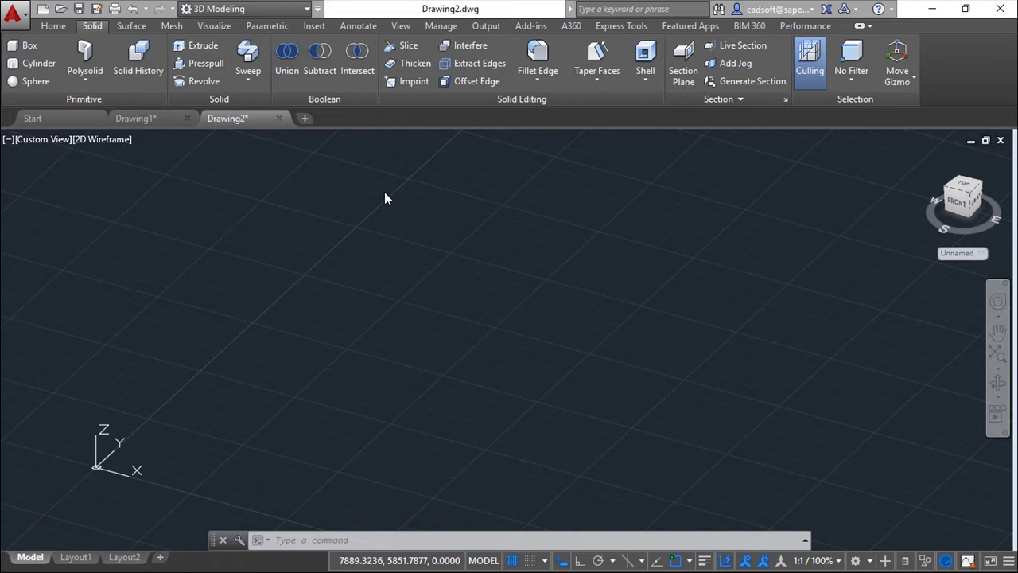
- Show AutoCAD's Insert ribbon tab, then switch to the Autodesk ReCap workshop sample project
left_click(317, 29)
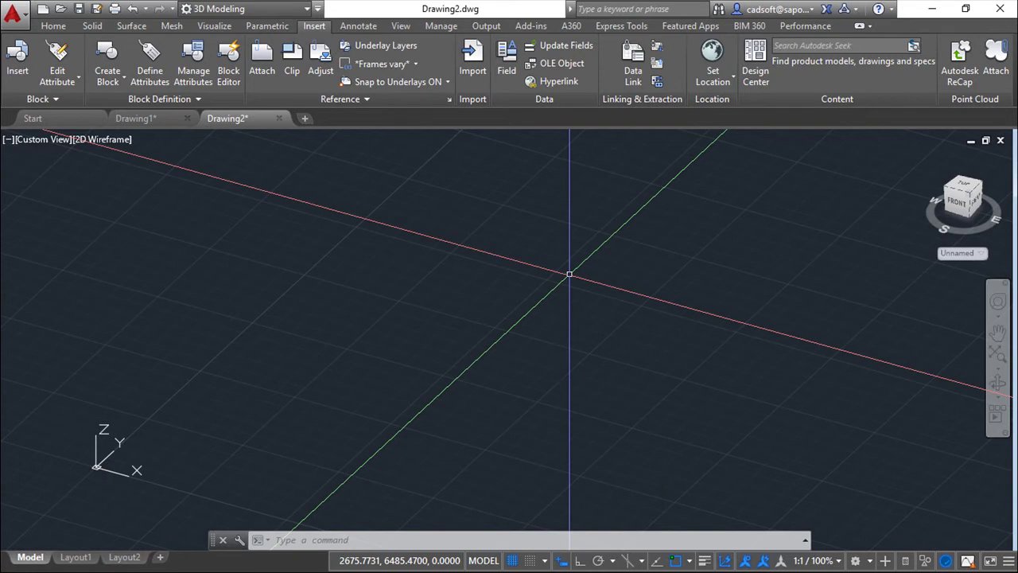
key("alt+Tab")
key("alt+Tab")
left_click(558, 281)
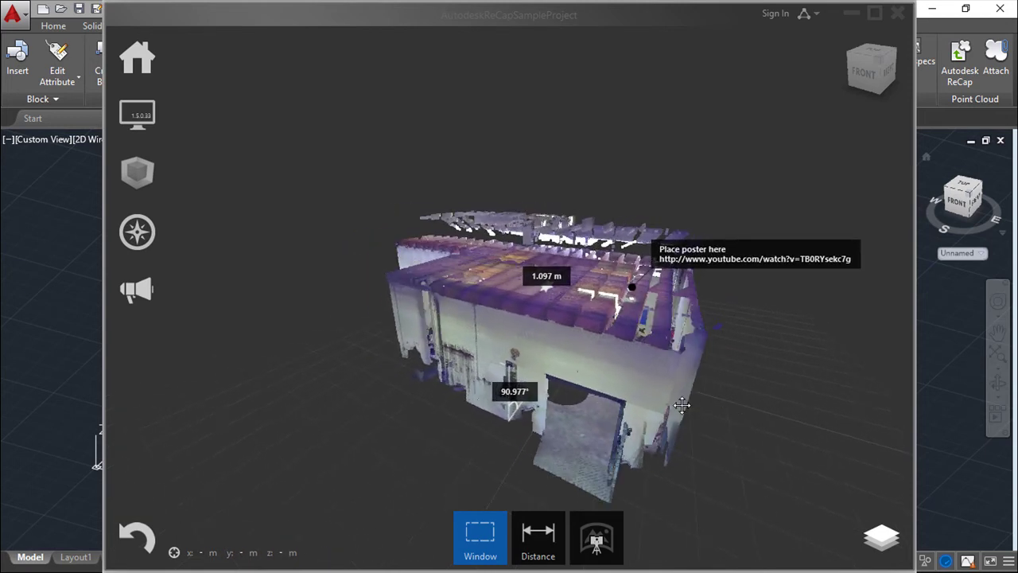
scroll(590, 380, "up", 5)
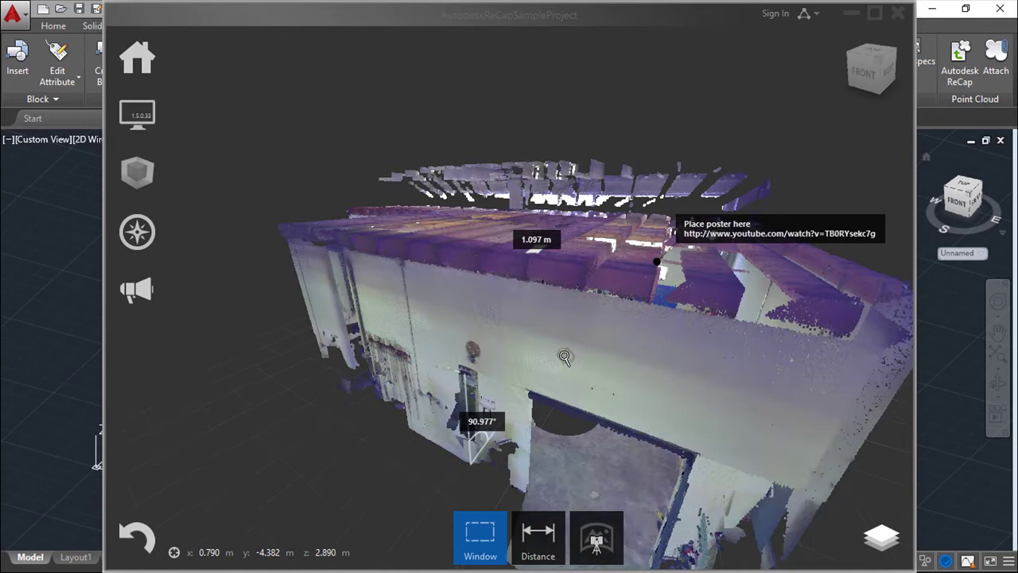
scroll(564, 357, "up", 3)
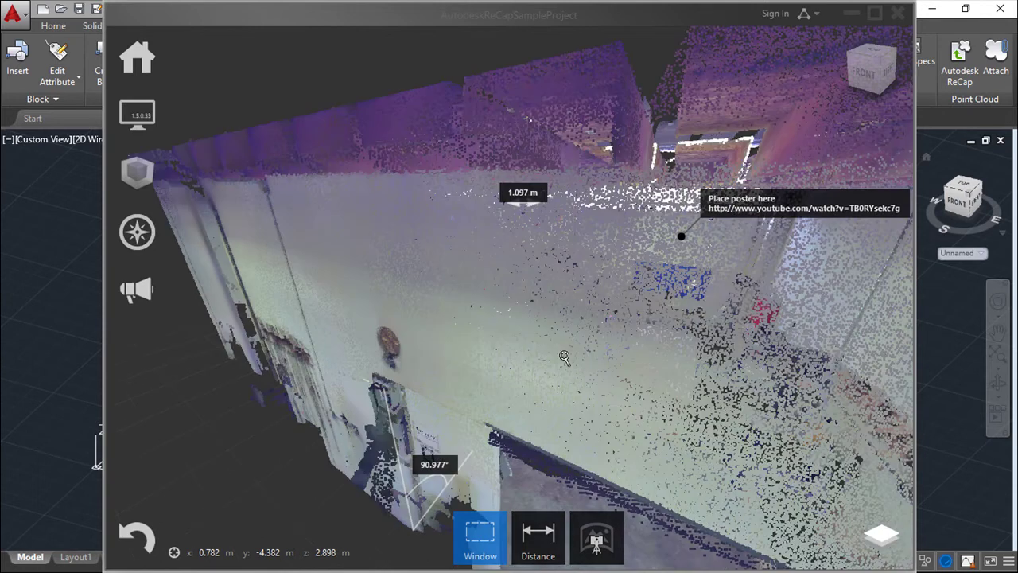
scroll(564, 358, "down", 5)
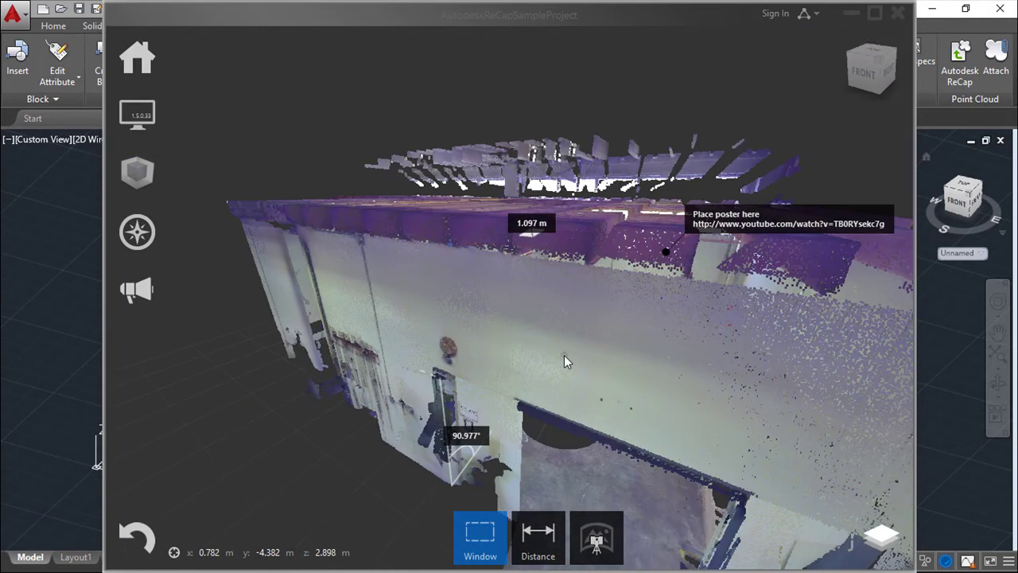
scroll(564, 357, "down", 3)
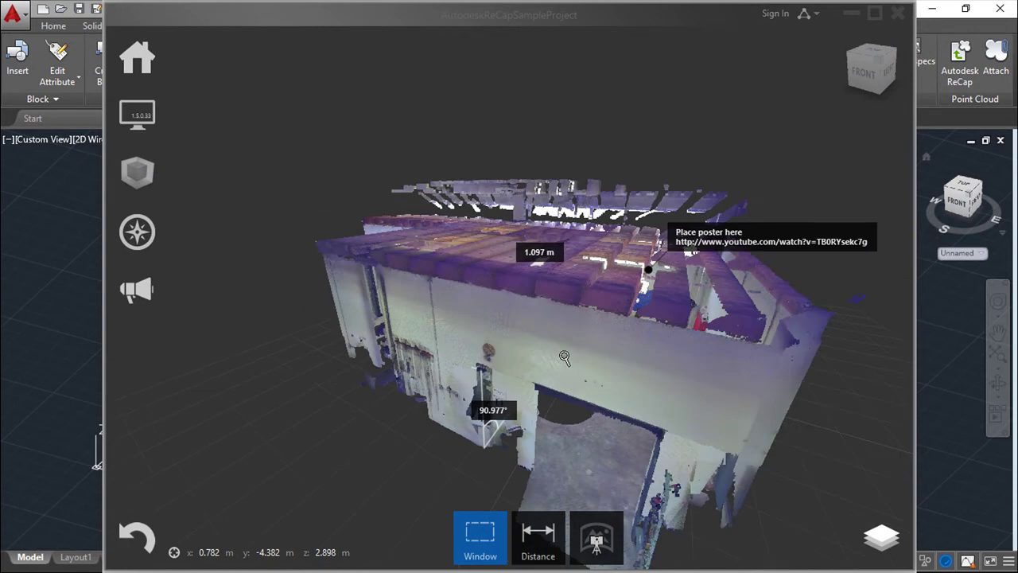
scroll(564, 355, "down", 2)
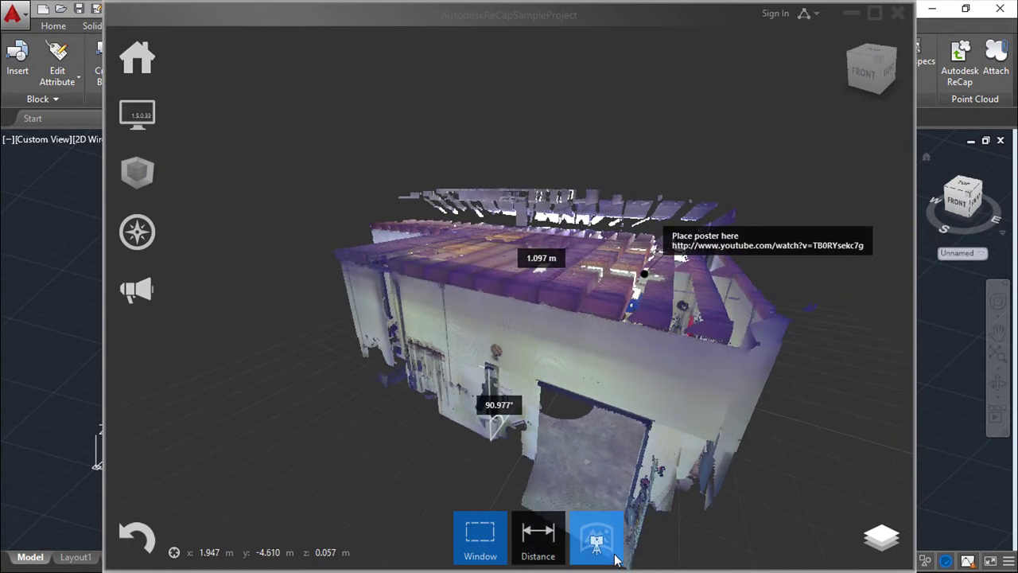
left_click(597, 541)
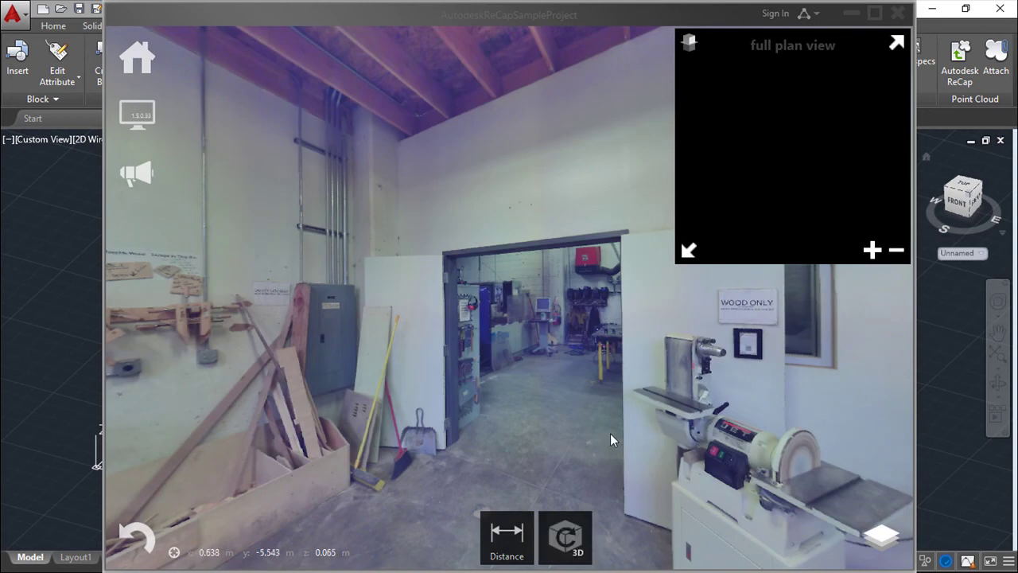
left_click(566, 537)
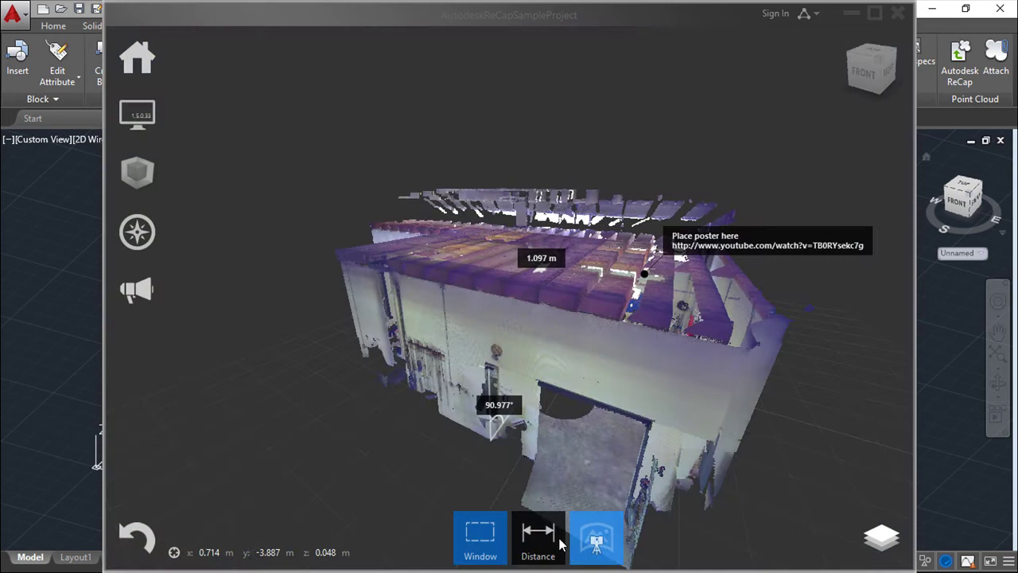
- Measure a 5.873 m distance between two points along the building's front wall
mouse_move(560, 543)
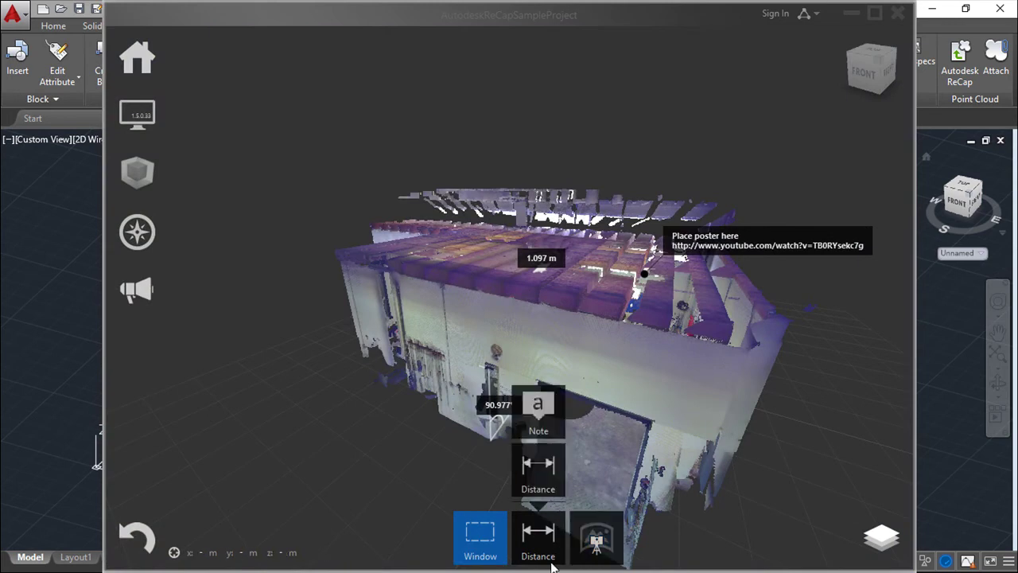
left_click(546, 426)
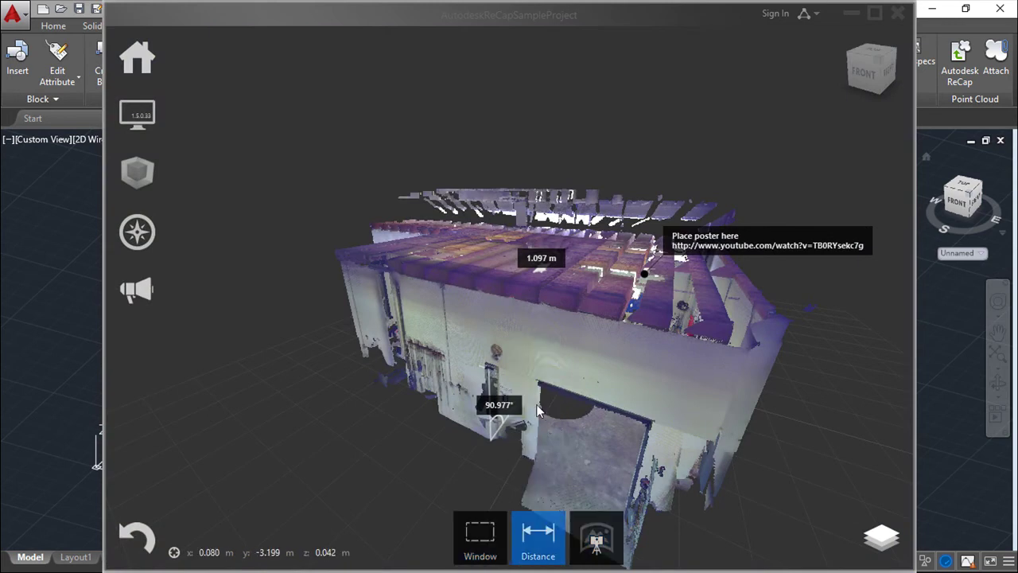
left_click(417, 300)
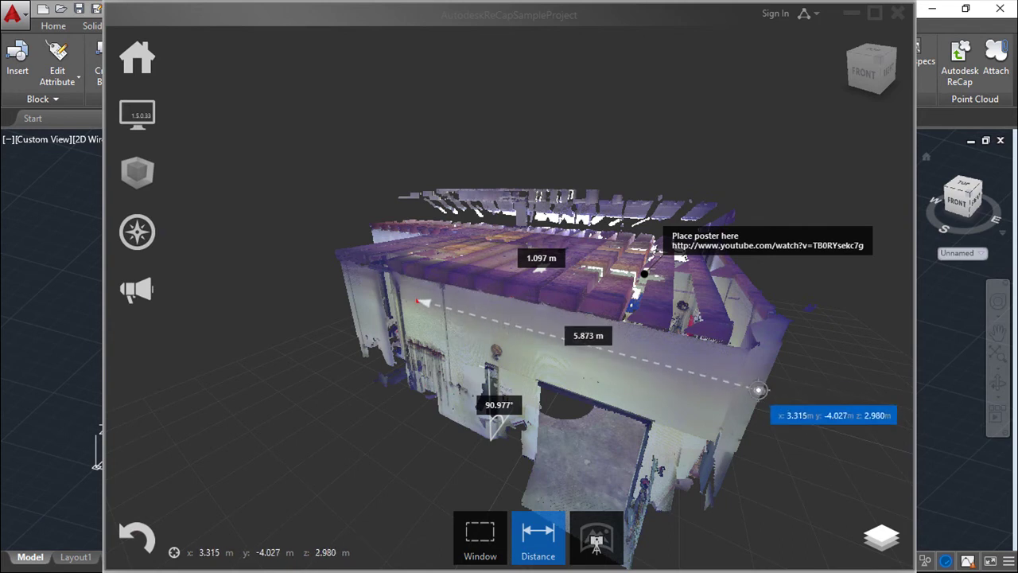
left_click(760, 389)
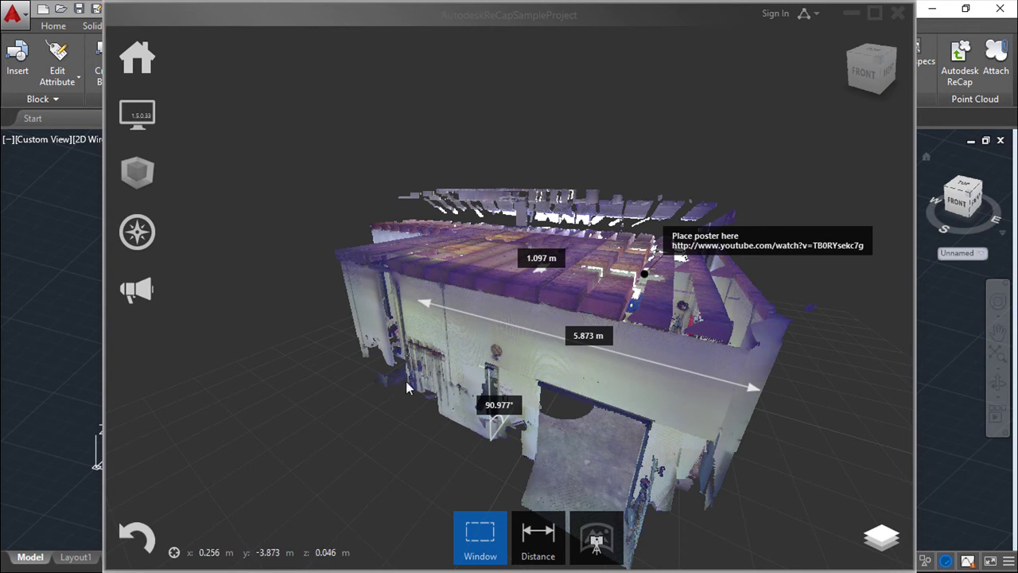
- Browse the Display Settings point options, then move the ReCap window down to uncover AutoCAD
mouse_move(120, 119)
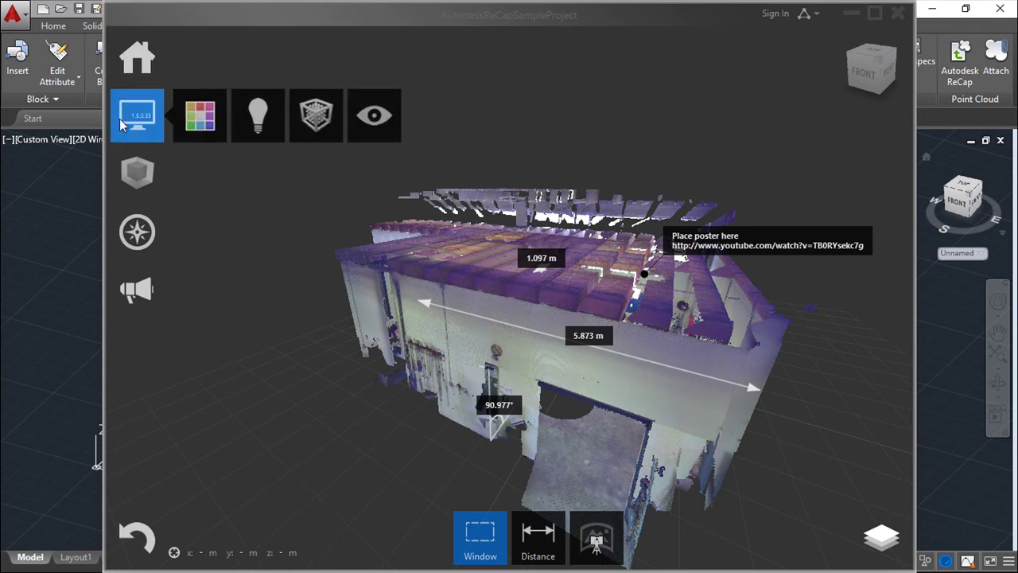
mouse_move(322, 120)
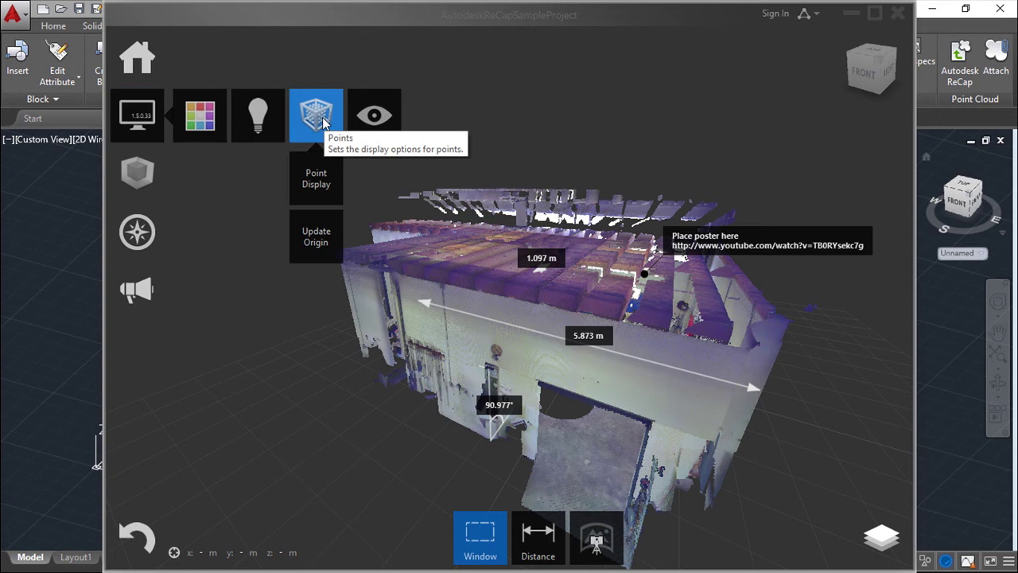
mouse_move(325, 186)
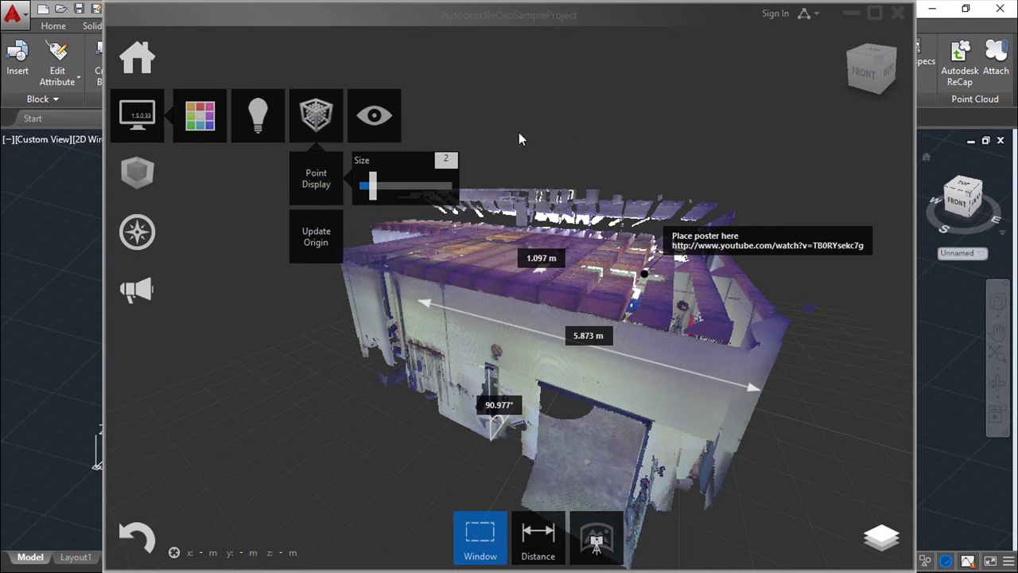
mouse_move(137, 177)
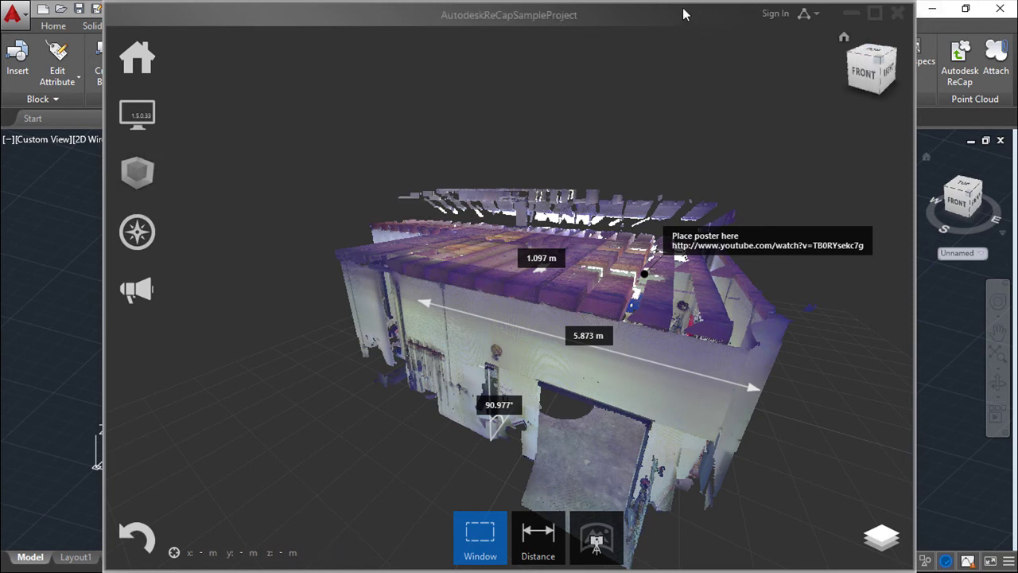
left_click_drag(720, 15, 712, 61)
- Back in AutoCAD, start Point Cloud Attach and open AutodeskReCapSampleProject.rcp
left_click(844, 60)
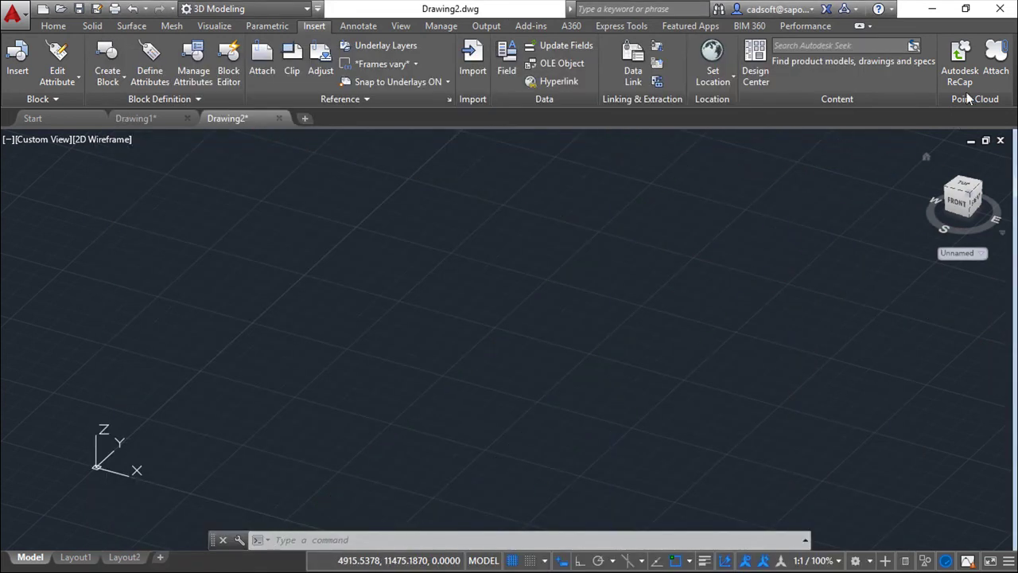
left_click(997, 53)
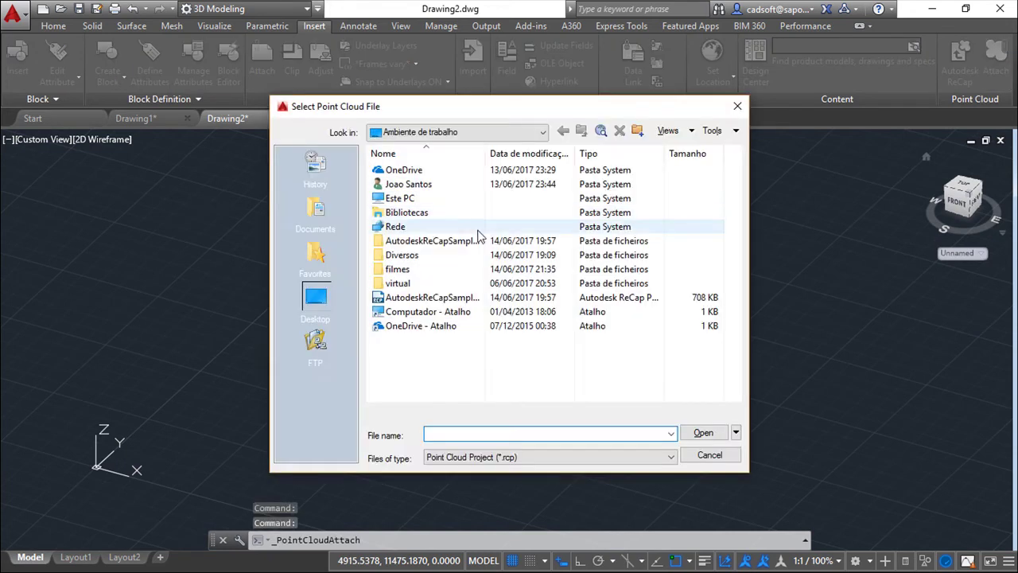
left_click(406, 300)
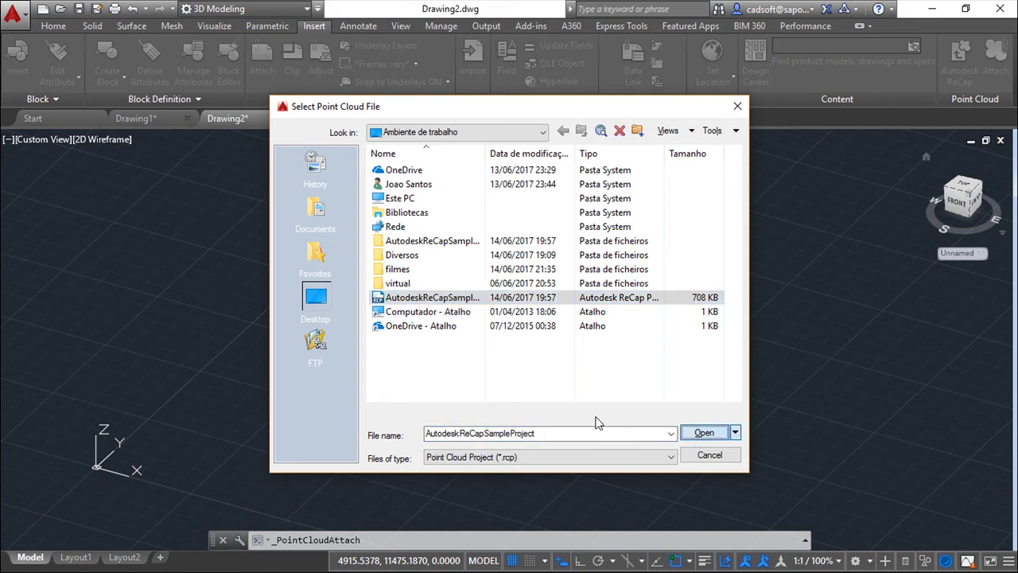
key("Return")
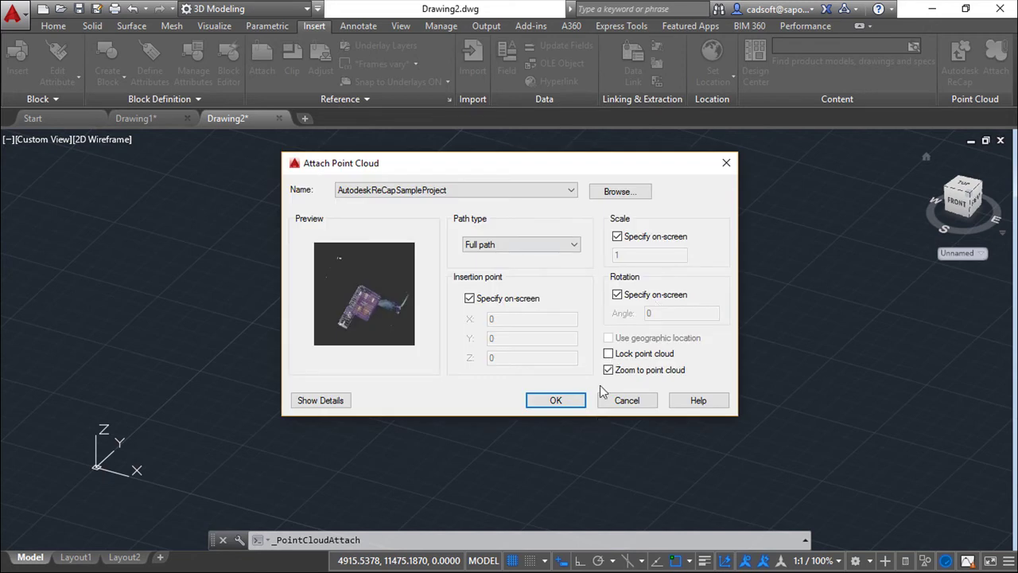
- Accept the attach settings, inserting the cloud at 0,0 with scale factor 1
left_click(556, 401)
left_click(556, 401)
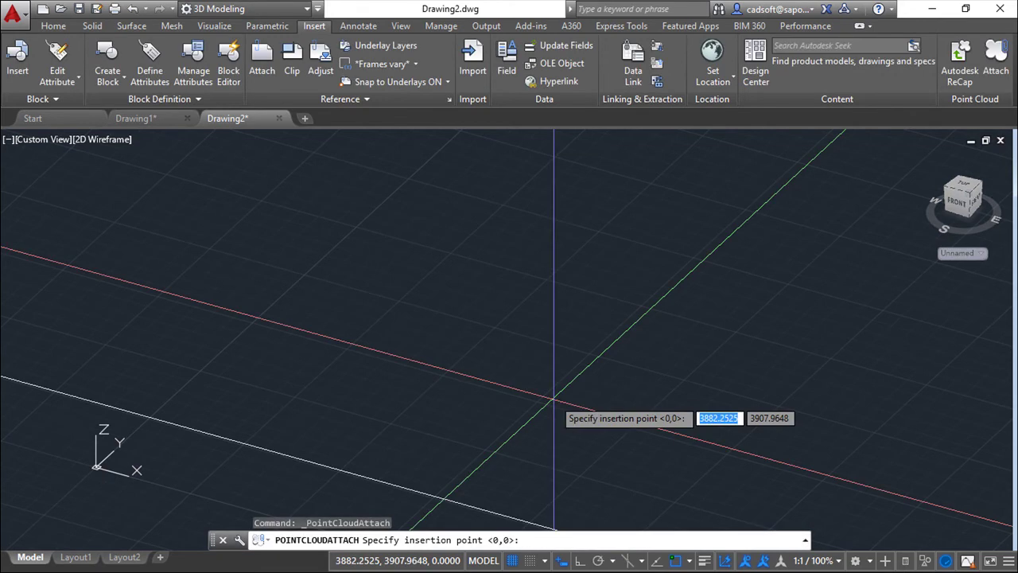
key("Return")
key("Return")
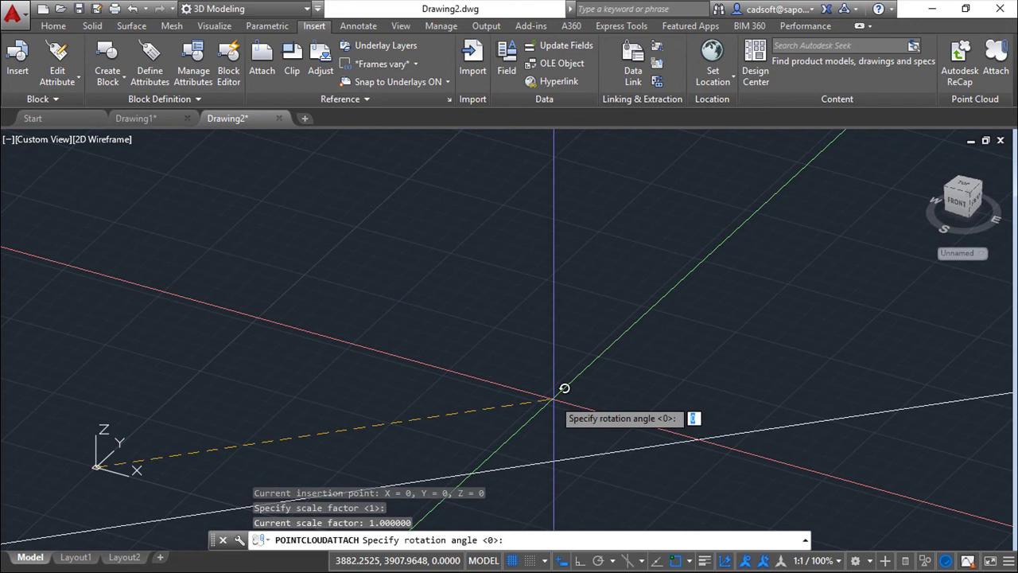
key("Return")
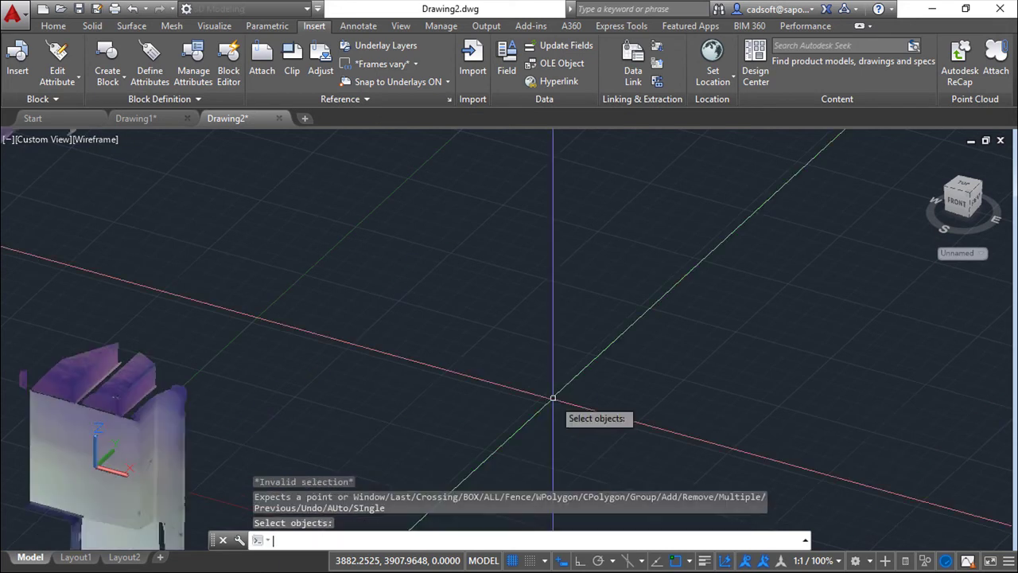
key("Escape")
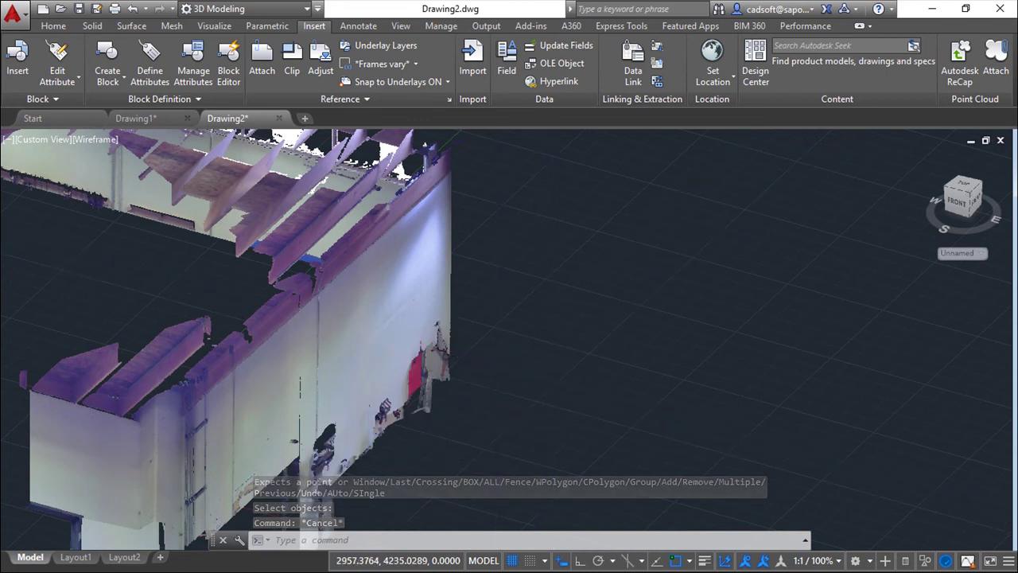
- Zoom out, pan and orbit to see the whole workshop point cloud from a lower angle
scroll(488, 400, "down", 5)
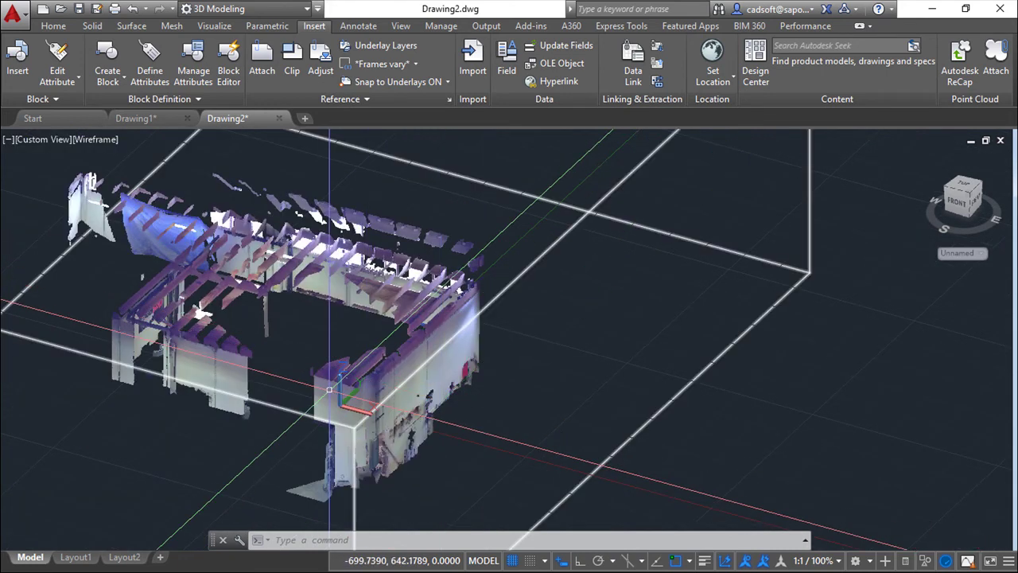
mouse_move(330, 390)
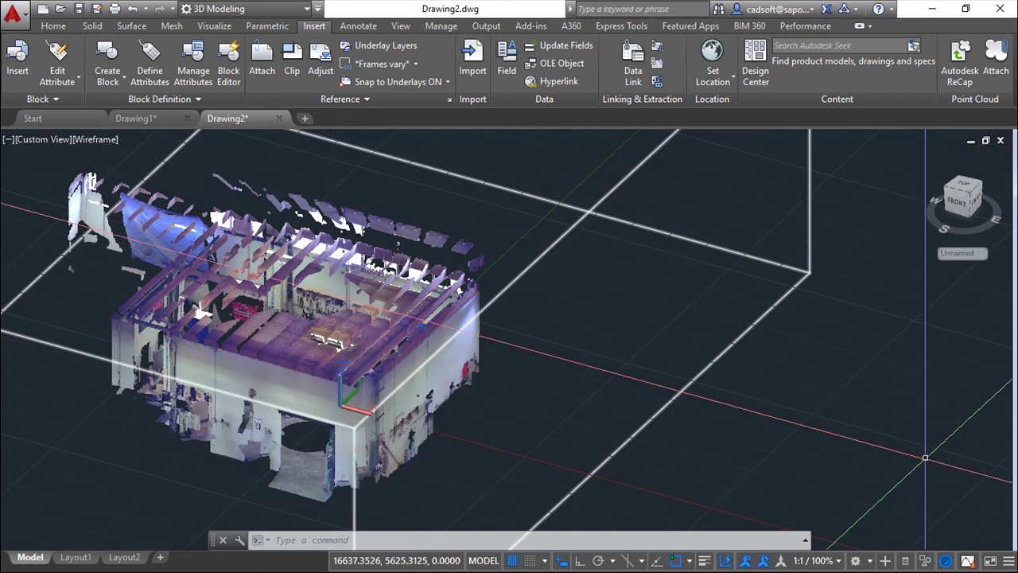
key("Escape")
key("Escape")
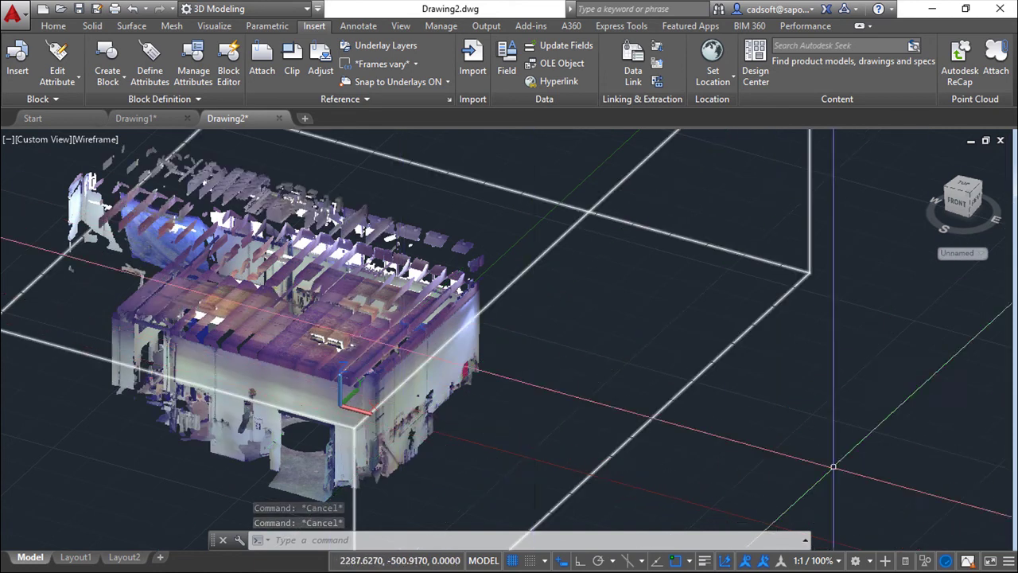
middle_click_drag(726, 450, 726, 450)
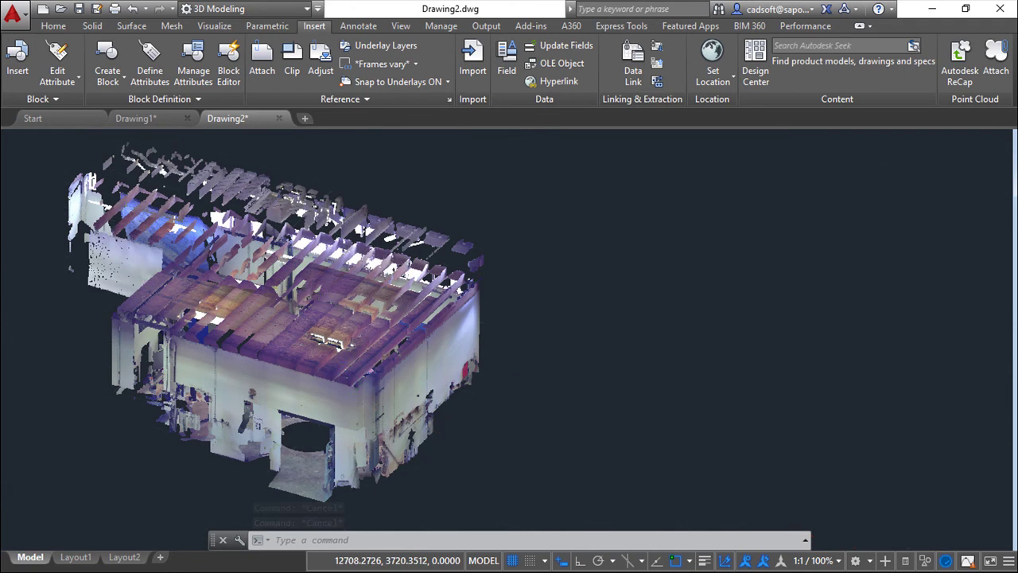
key("Escape")
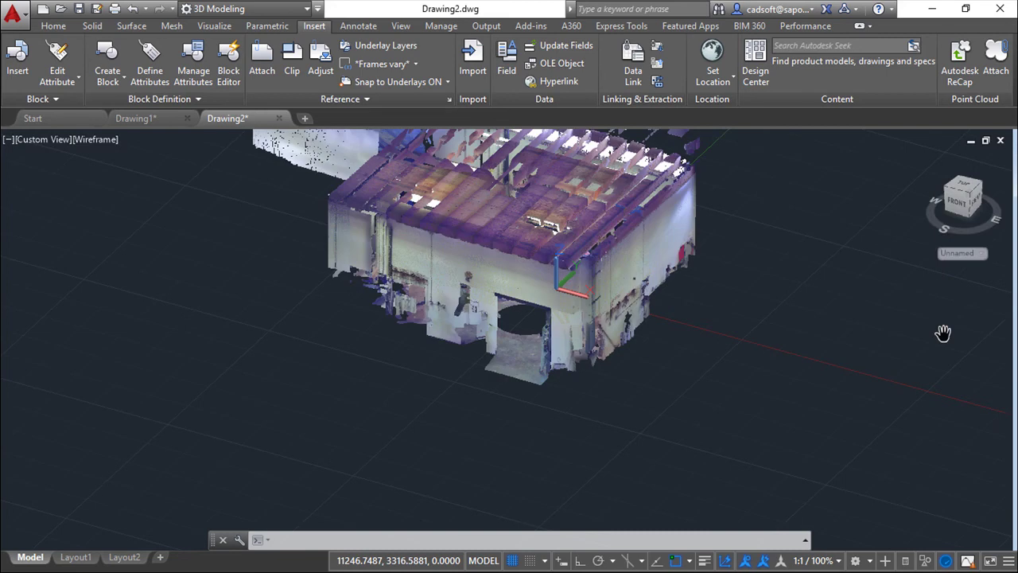
key("Escape")
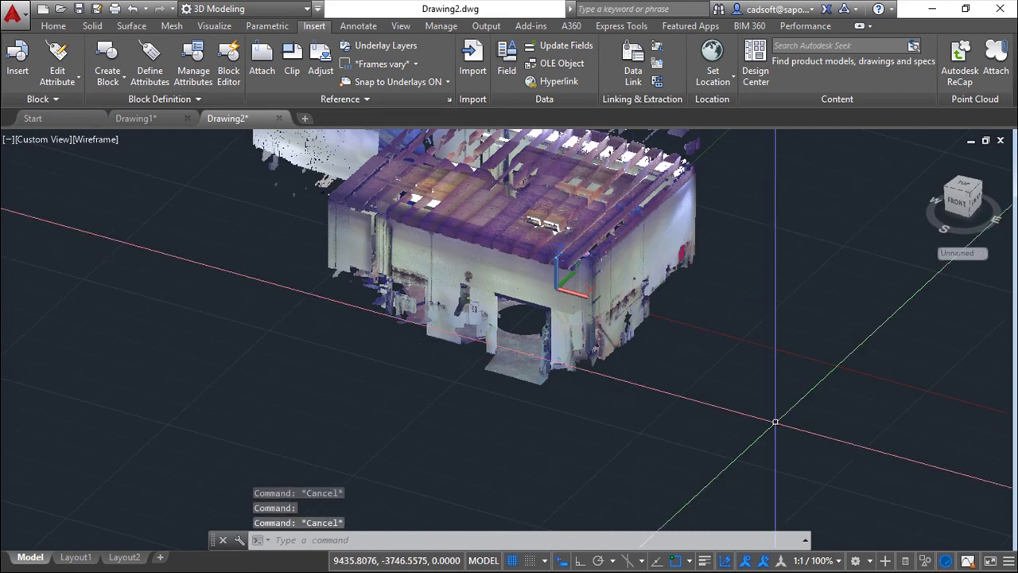
middle_click_drag(678, 334, 686, 448, "shift")
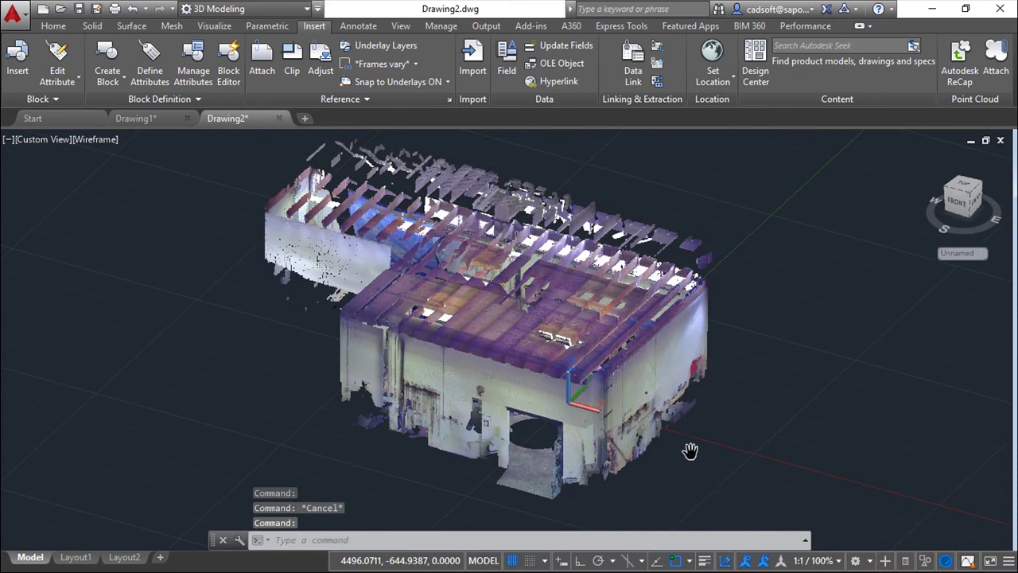
- Set POINTCLOUDLOD to 5, then zoom and orbit to inspect the sparser workshop cloud
type("p")
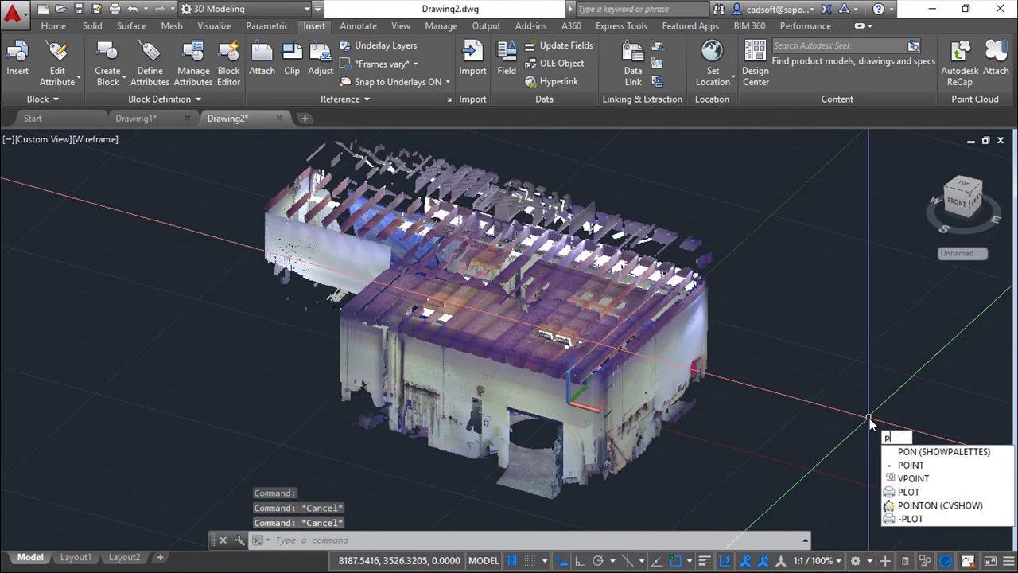
type("ointcloudlod")
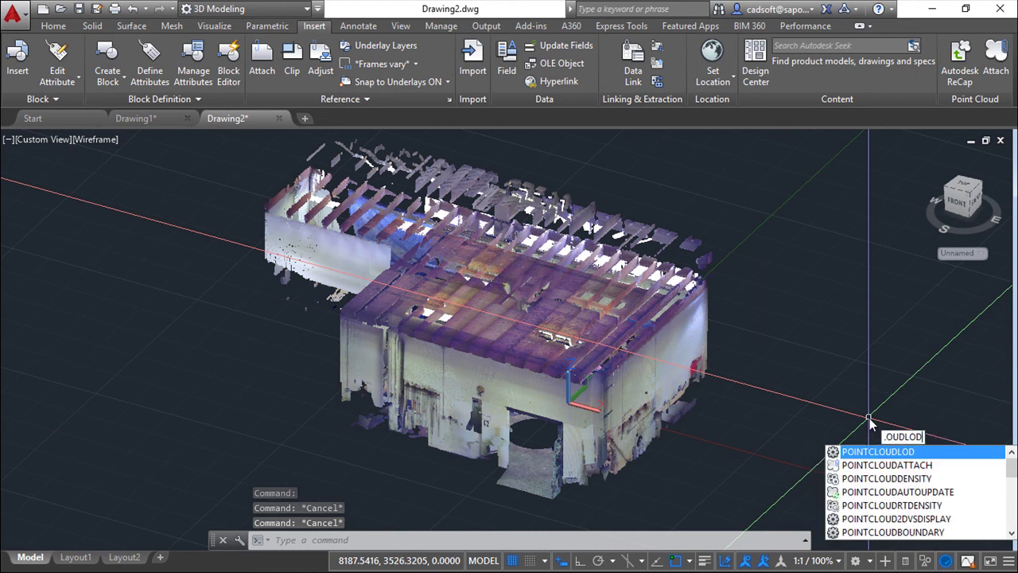
key("BackSpace")
key("BackSpace")
key("BackSpace")
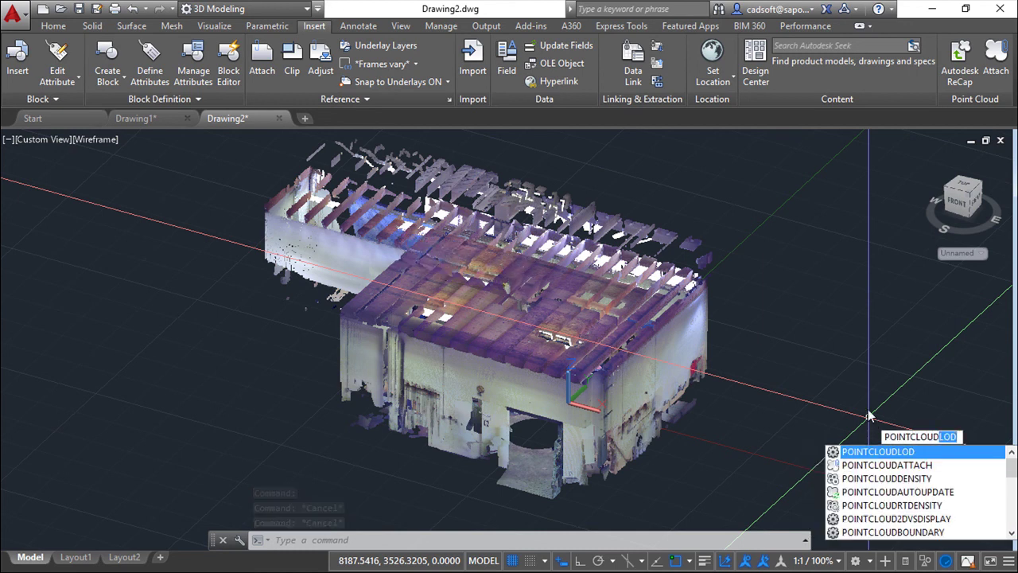
left_click(912, 452)
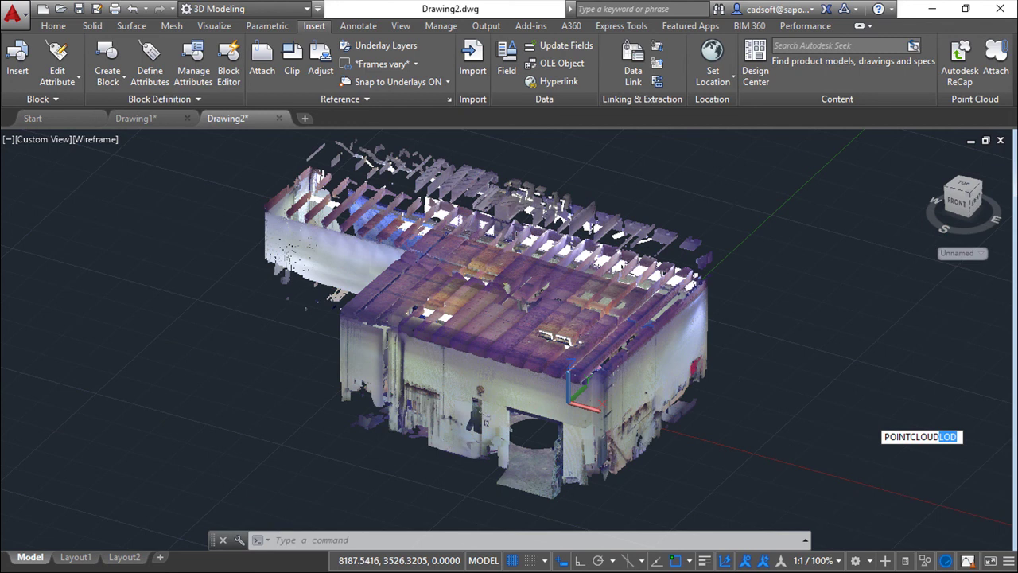
key("Return")
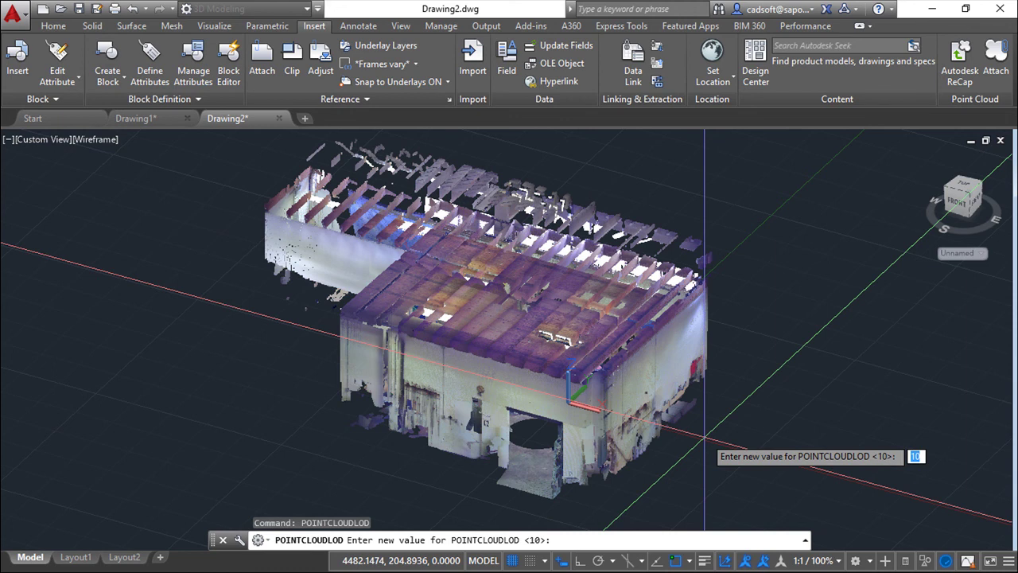
type("5")
key("Return")
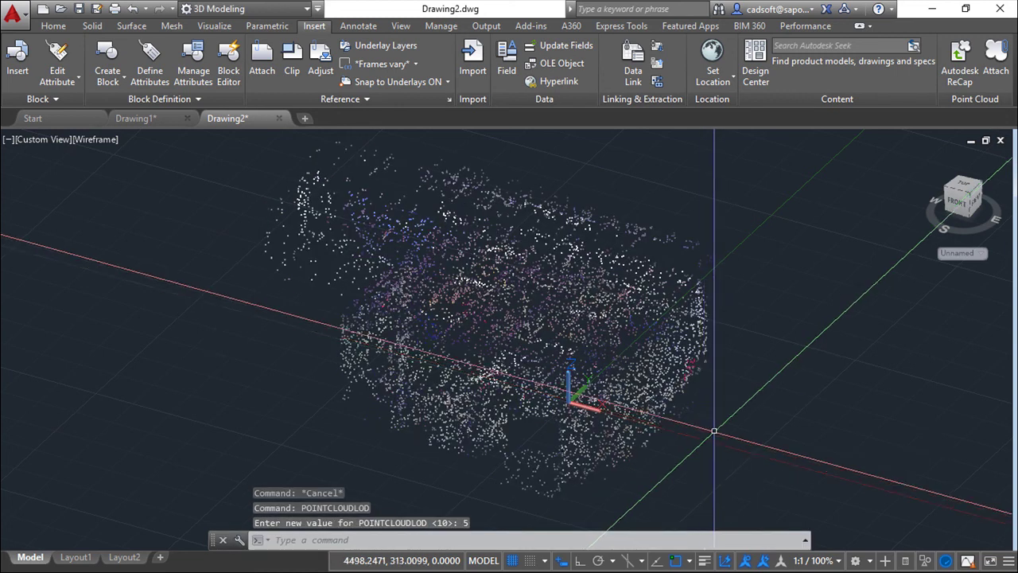
scroll(719, 435, "up", 2)
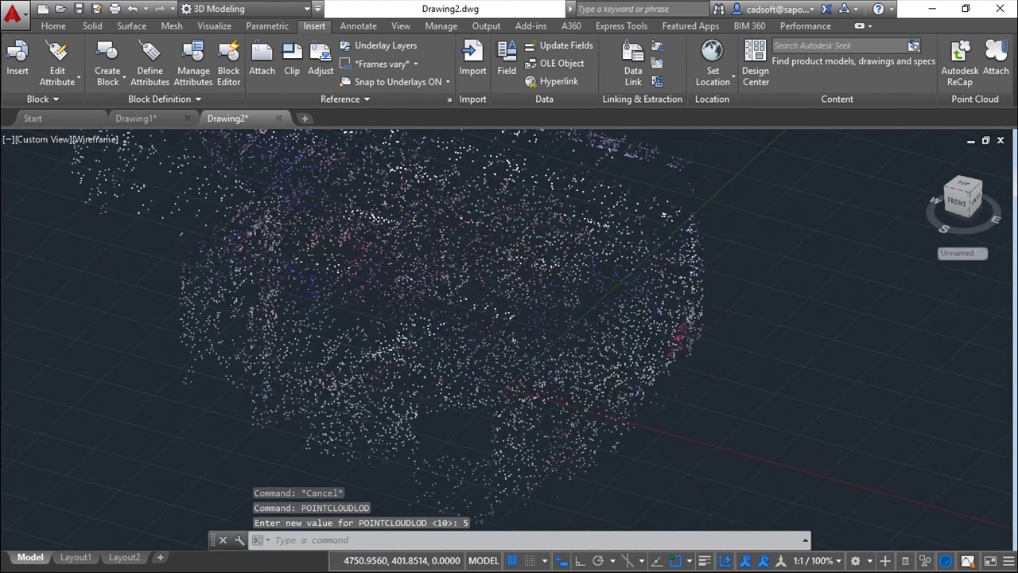
scroll(719, 435, "up", 2)
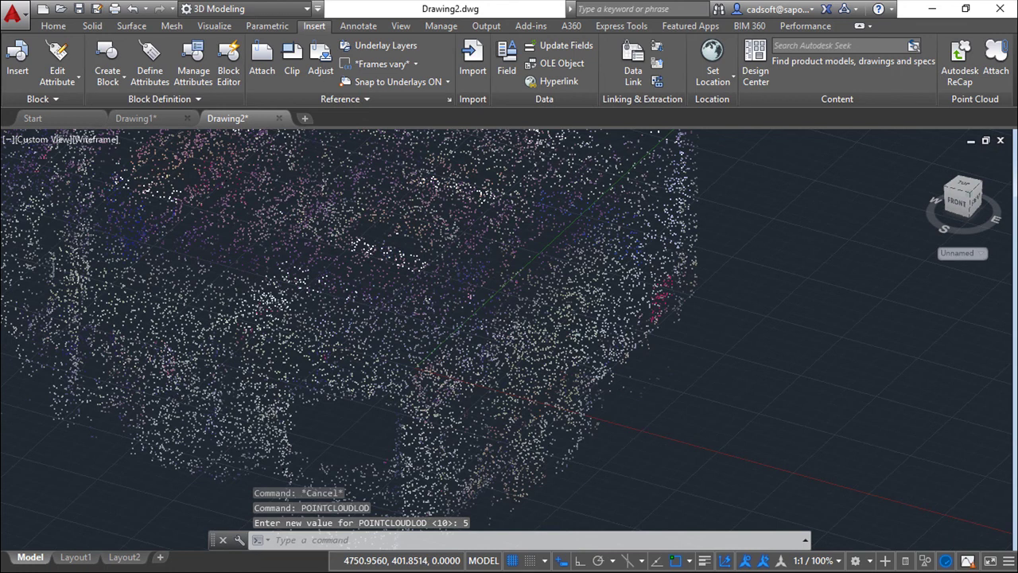
scroll(716, 435, "down", 3)
key("Escape")
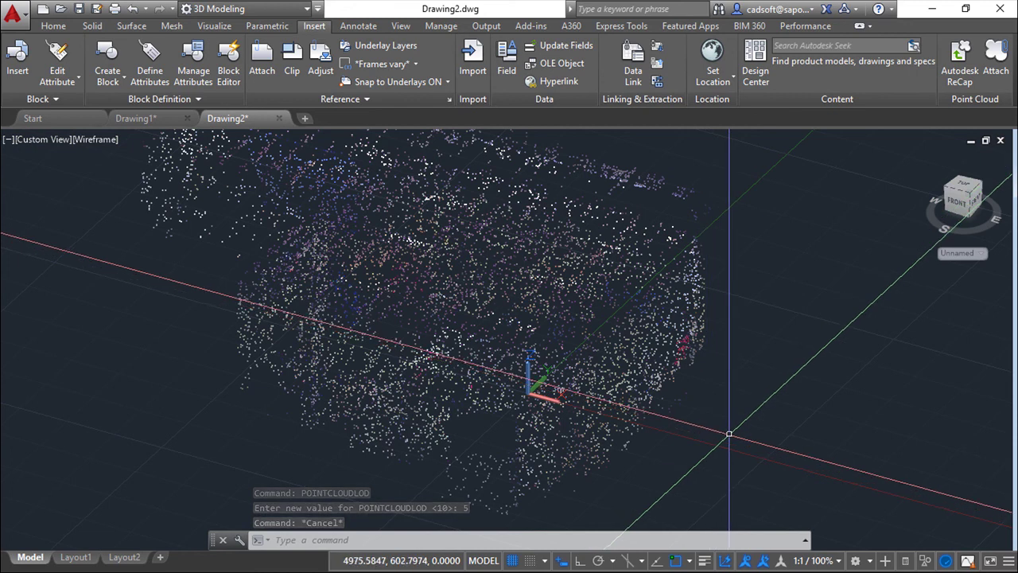
middle_click_drag(721, 430, 746, 427, "shift")
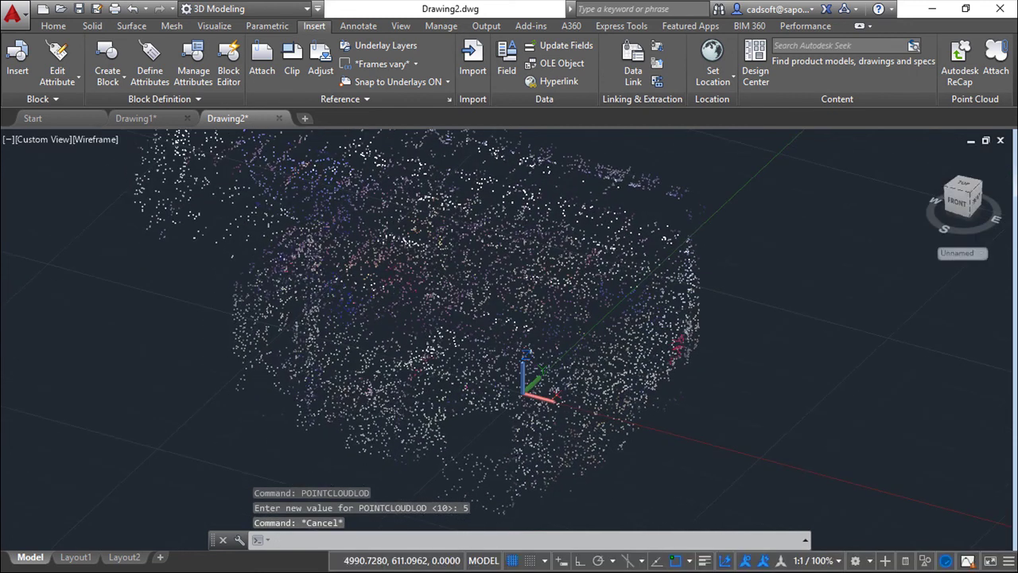